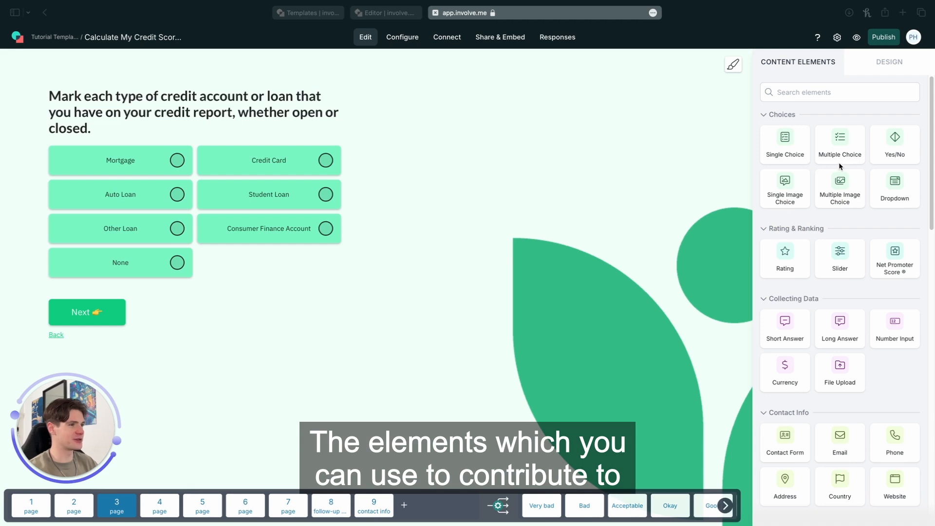
left_click_drag(799, 164, 779, 163)
left_click_drag(864, 211, 771, 210)
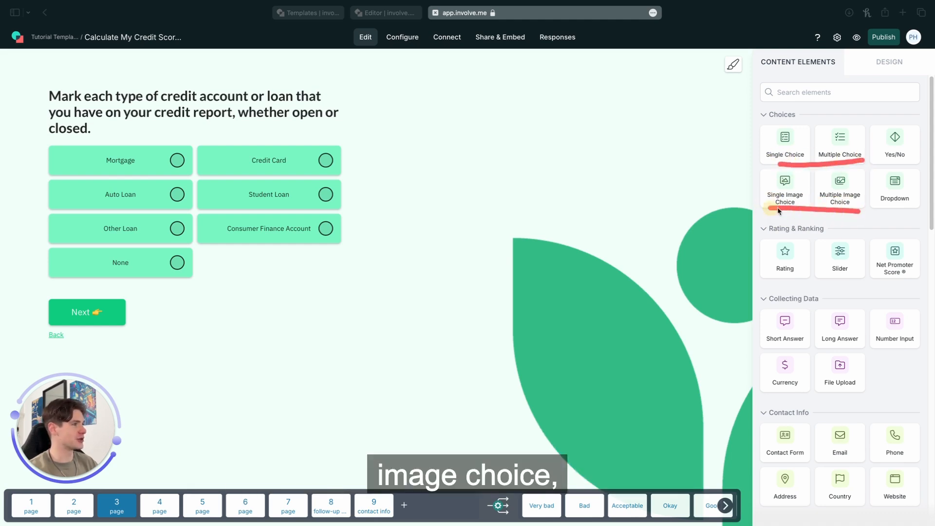
left_click_drag(910, 215, 857, 211)
left_click_drag(859, 276, 761, 279)
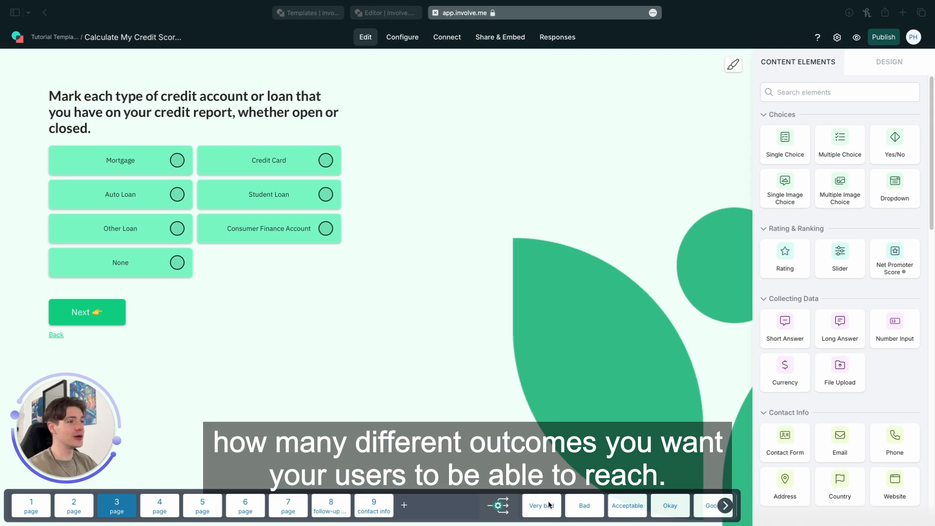
- Create a new outcome page named Excellent after the Very good outcome
left_click(725, 505)
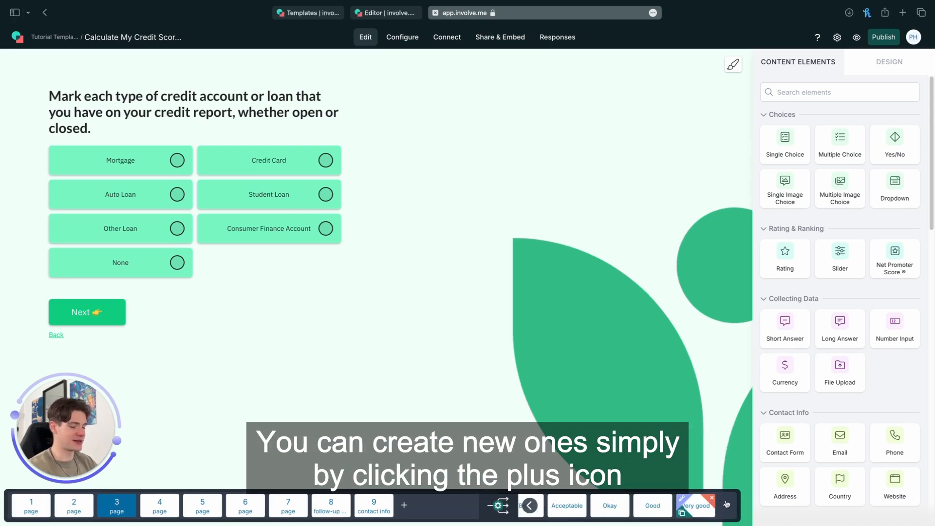
left_click(725, 505)
left_click(447, 279)
type("Excellent")
left_click(496, 308)
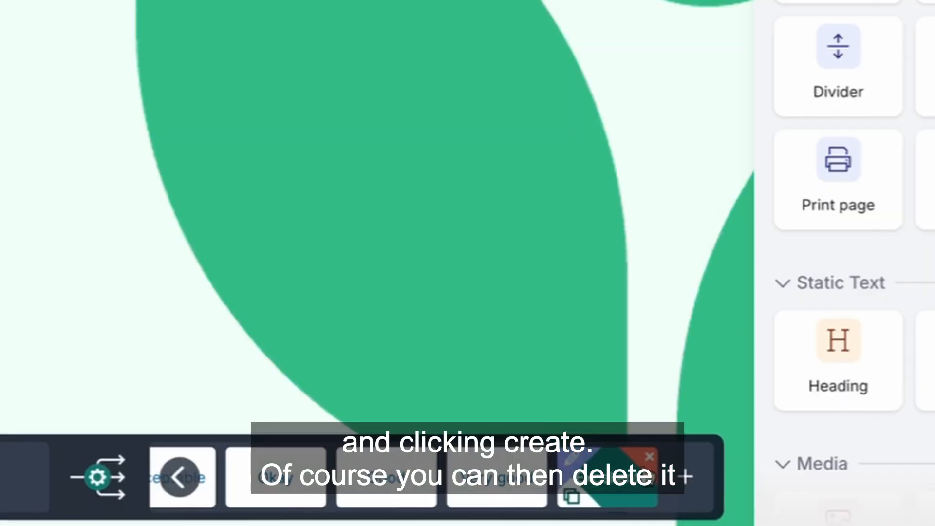
- Delete the Excellent outcome page and confirm the deletion
left_click(642, 463)
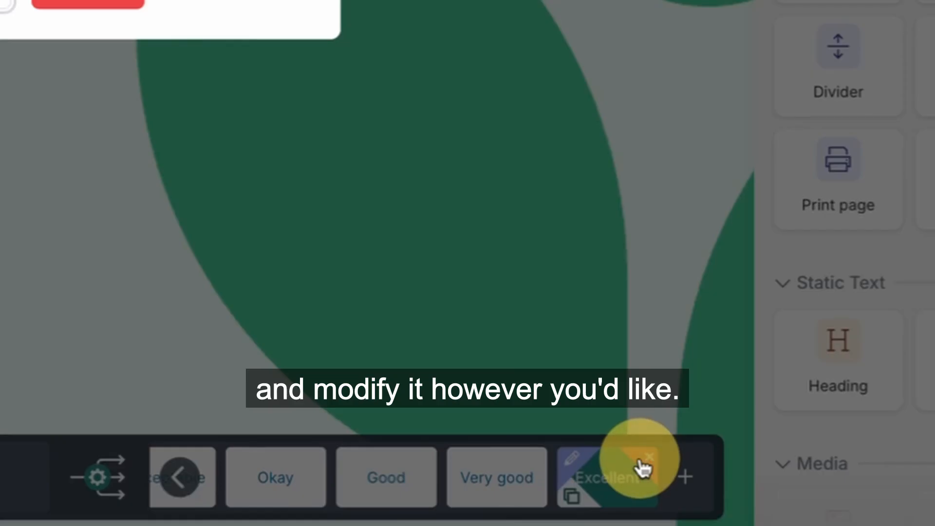
left_click(88, 4)
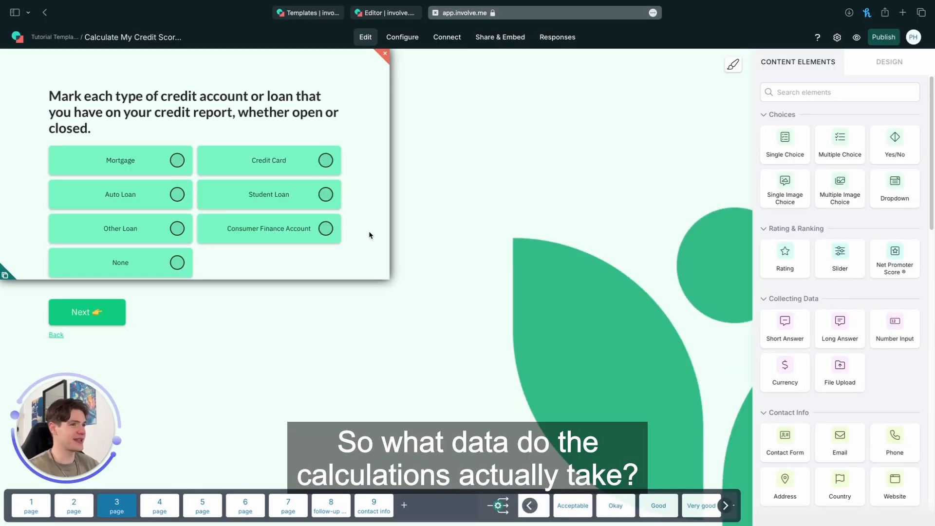
- Edit the individual answer values of the credit account types question, giving Mortgage -30 and Student Loan -10
left_click(212, 105)
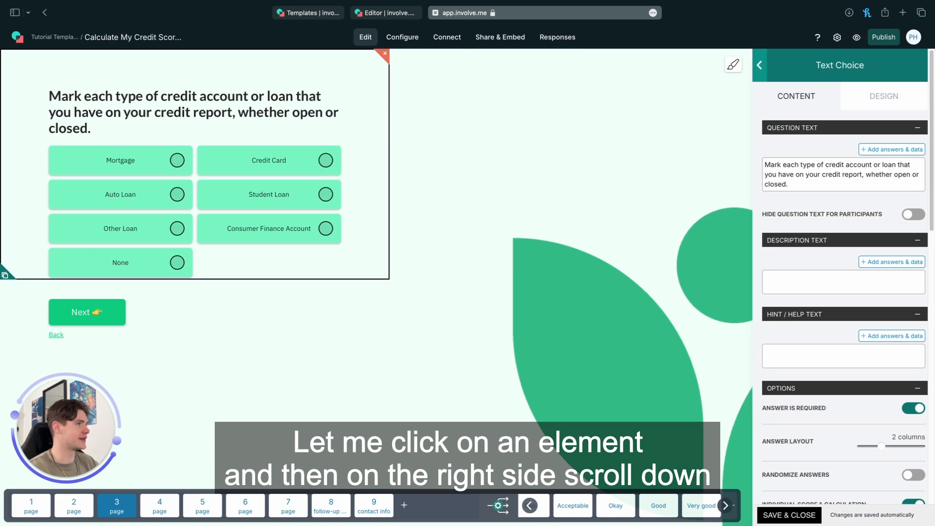
scroll(842, 292, "down", 6)
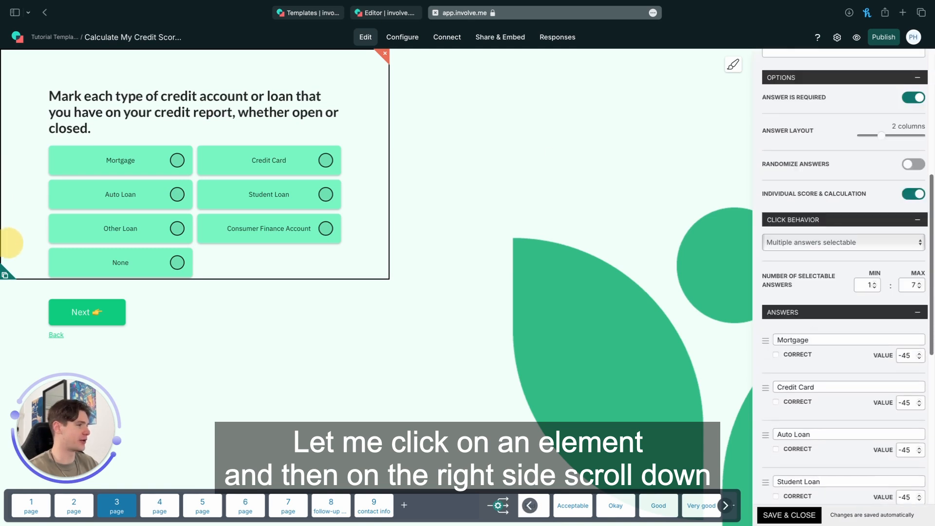
scroll(811, 136, "down", 4)
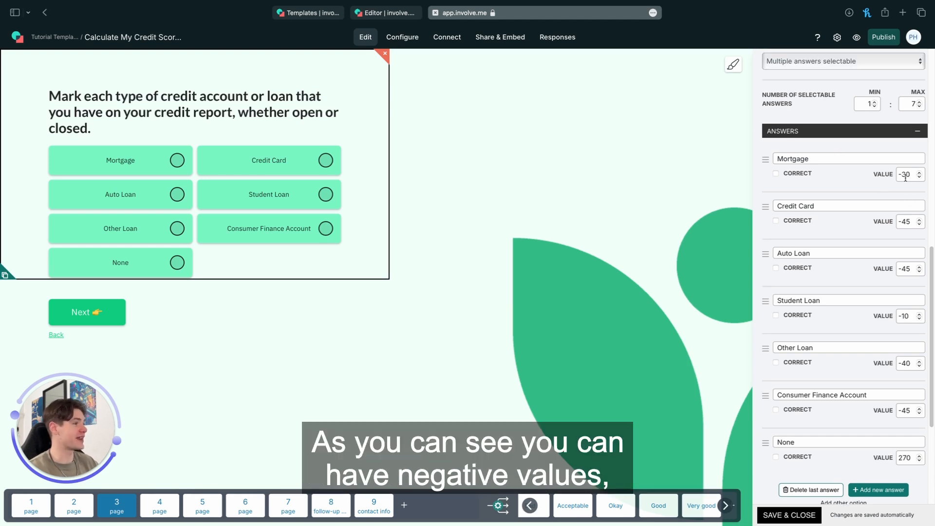
left_click(911, 410)
left_click_drag(910, 410, 887, 410)
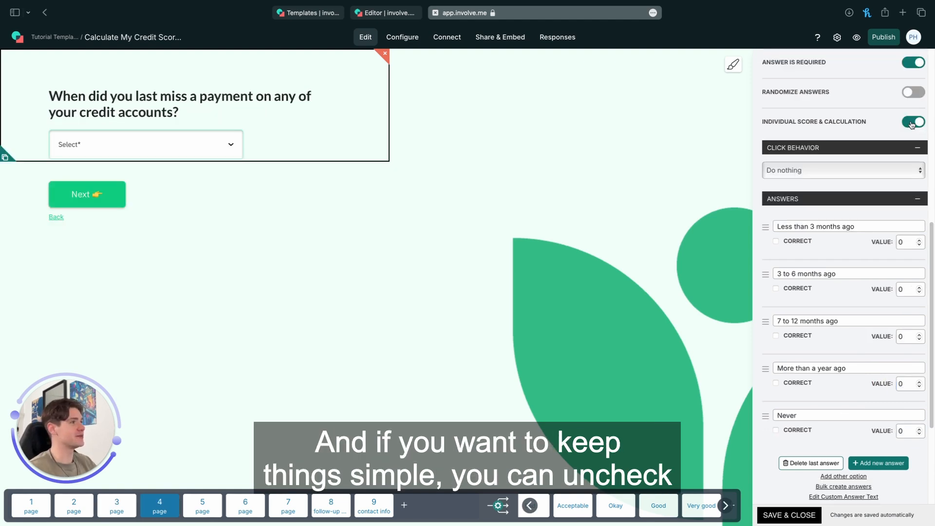
- Turn off individual score calculation for the missed payment question and mark "Less than 3 months ago" and "3 to 6 months ago" as correct
left_click(912, 122)
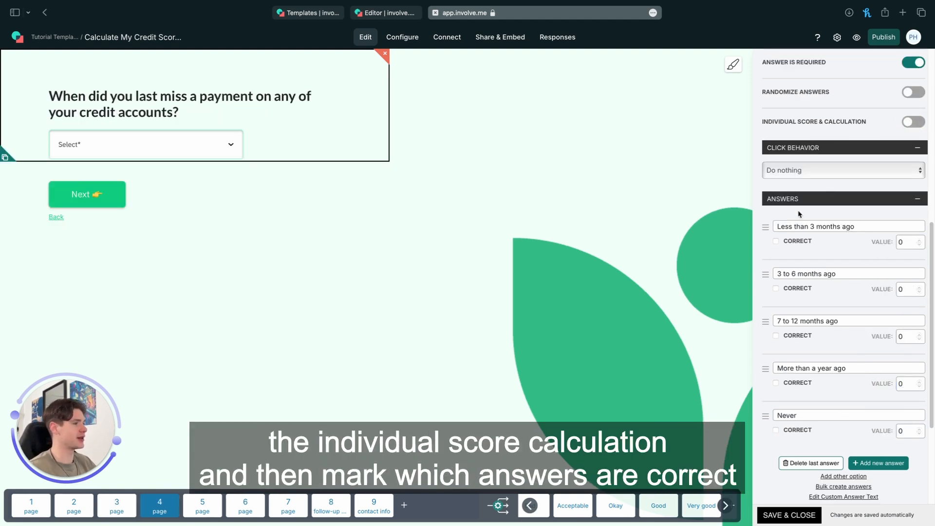
left_click(776, 242)
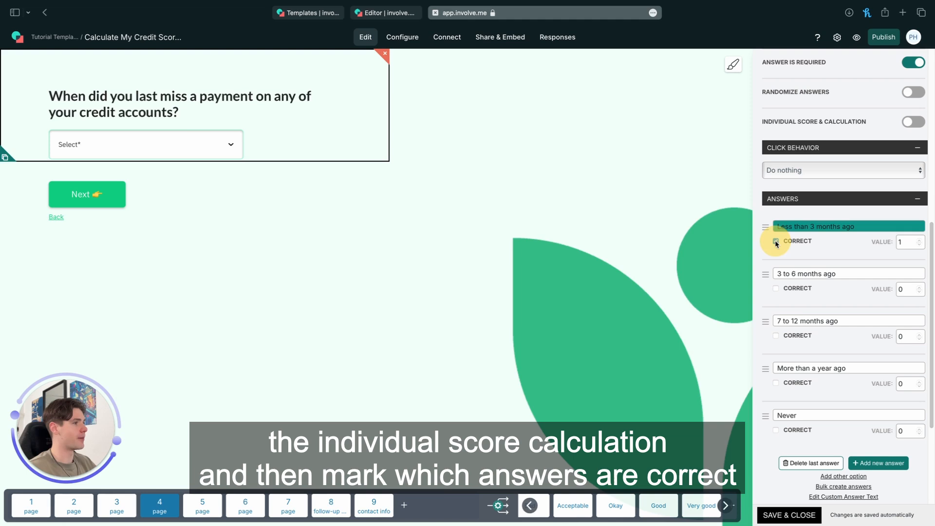
left_click(776, 288)
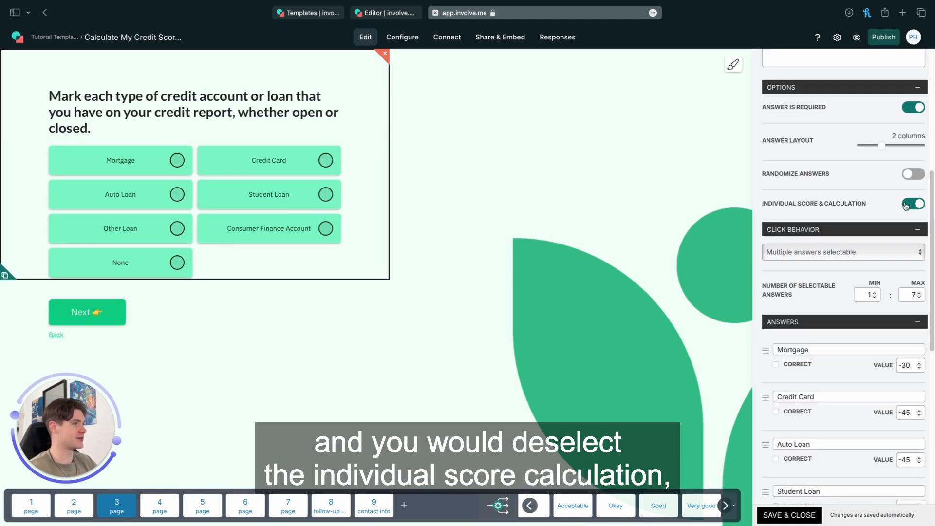
- Turn off individual score calculation for the credit account types question and mark two of its answers as correct
left_click(906, 204)
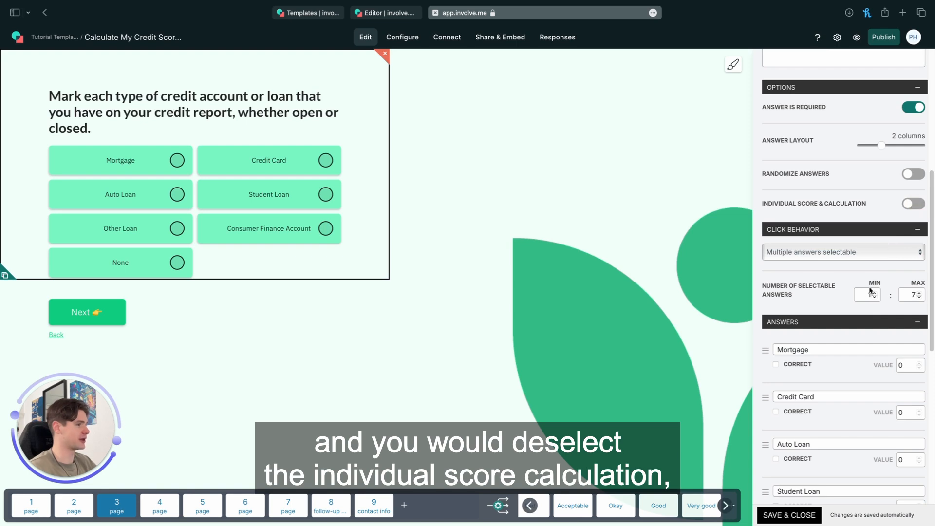
scroll(828, 263, "down", 3)
left_click(776, 261)
left_click(775, 308)
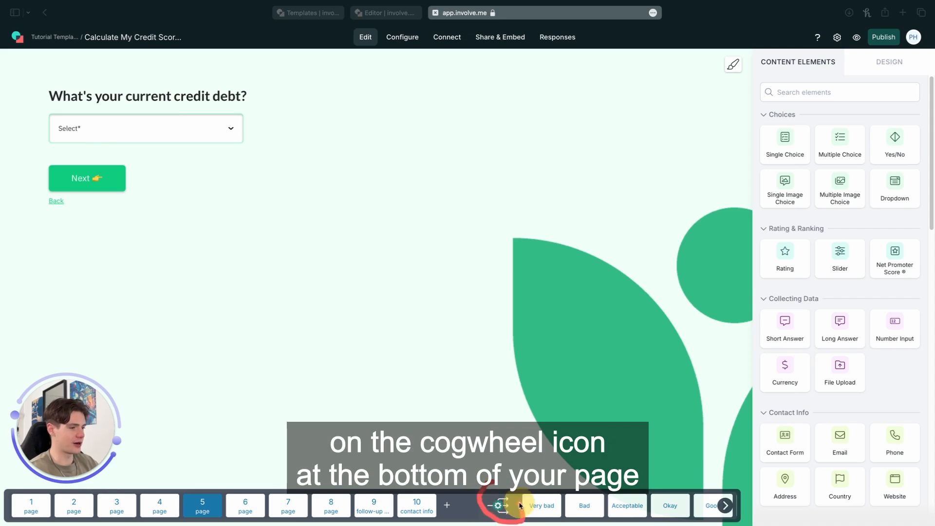
- Open the outcome settings and check the options for basing outcome points, keeping Individual Score
left_click(497, 506)
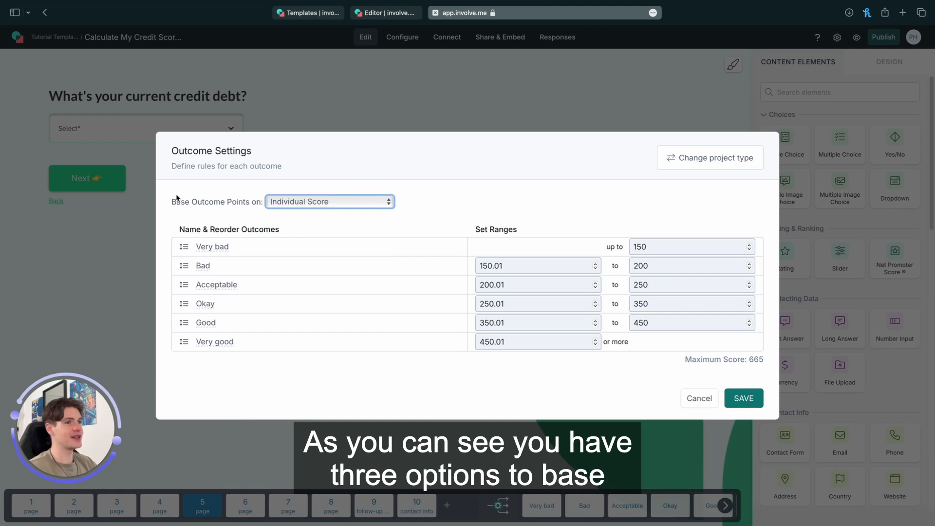
left_click(291, 204)
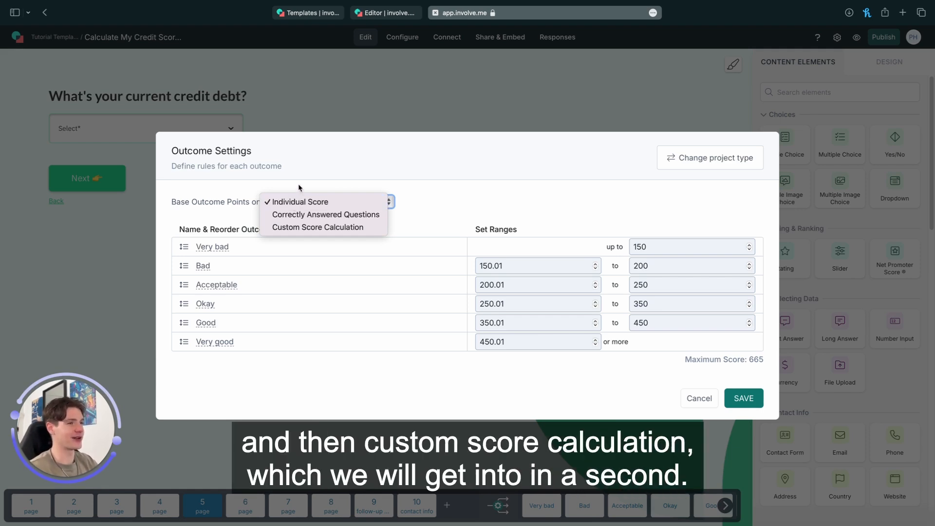
left_click(327, 188)
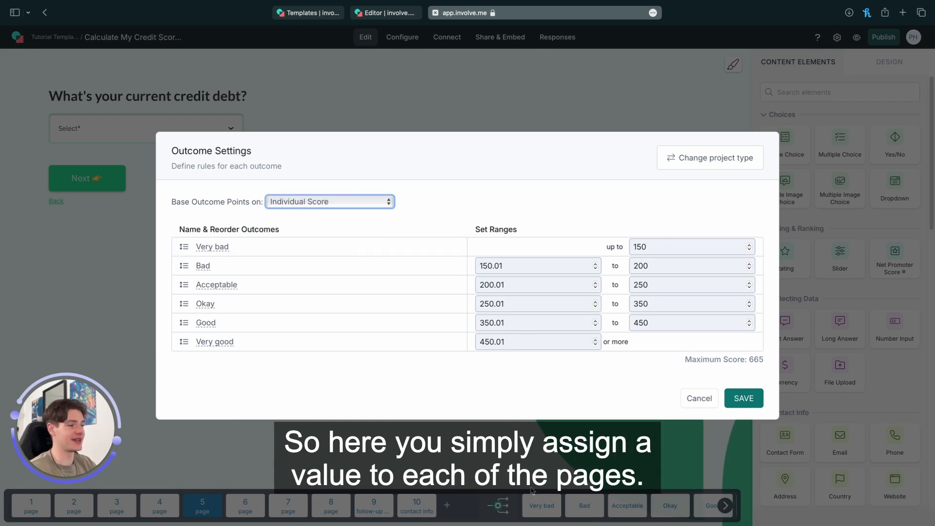
- Reorder the outcomes so that Bad comes before Very bad
left_click(184, 265)
left_click_drag(185, 265, 184, 247)
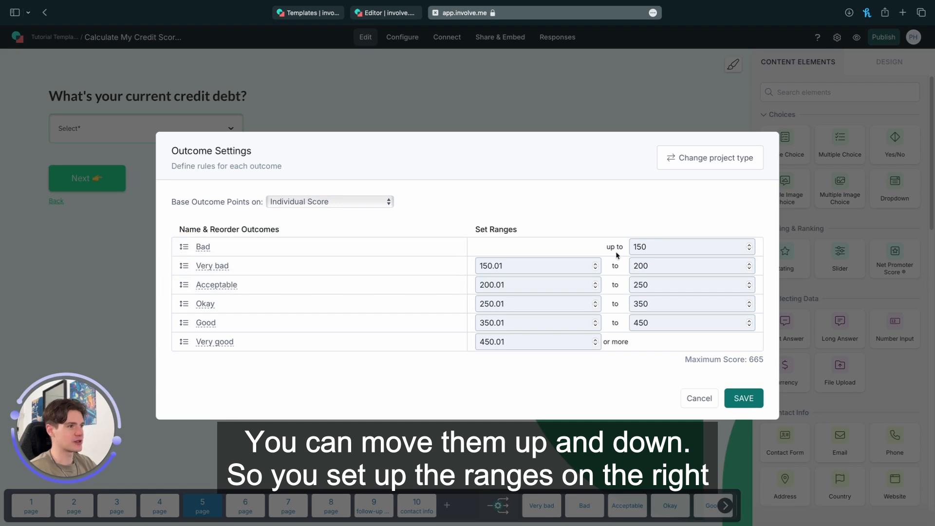
left_click_drag(183, 266, 176, 295)
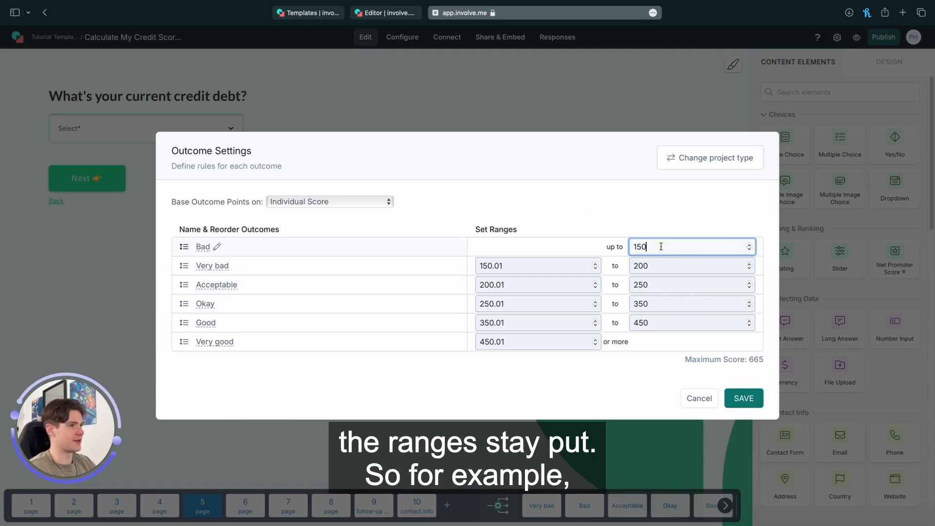
- Set the upper limit of the Bad outcome's range to 100
left_click(594, 240)
type("100")
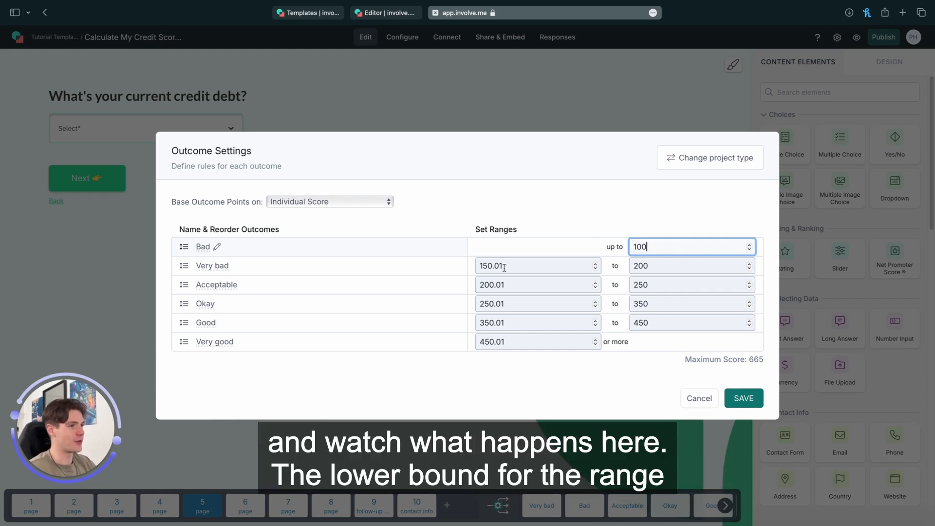
left_click(497, 245)
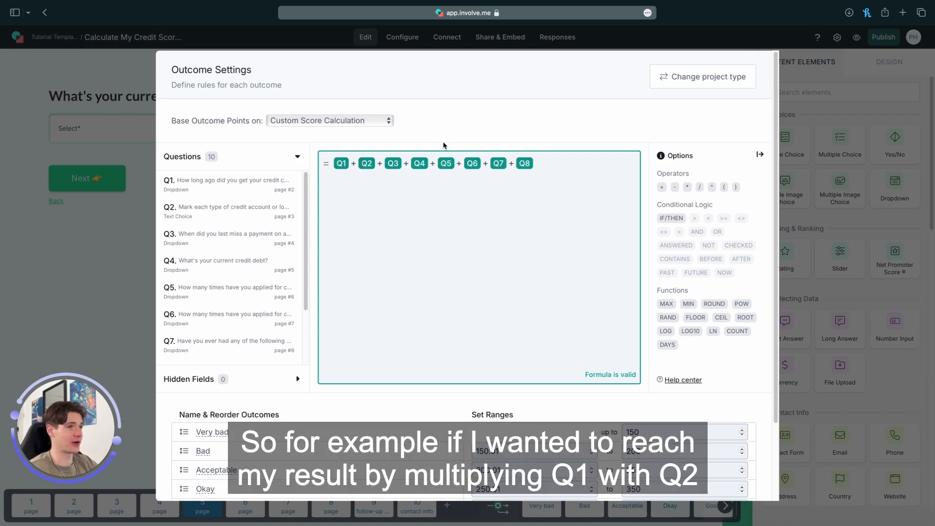
- Change the custom score formula to multiply Q1 by Q2 and enclose Q1 * Q2 + Q3 in parentheses
key("BackSpace")
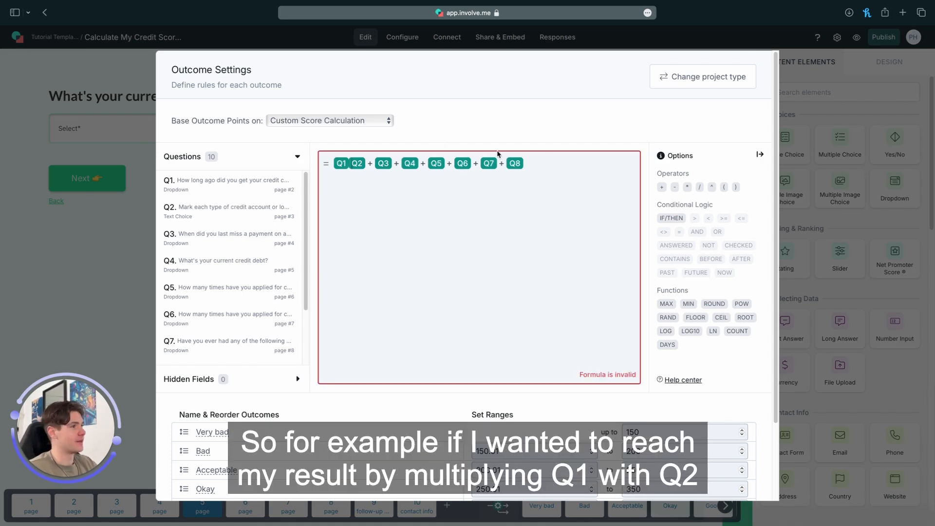
left_click(687, 187)
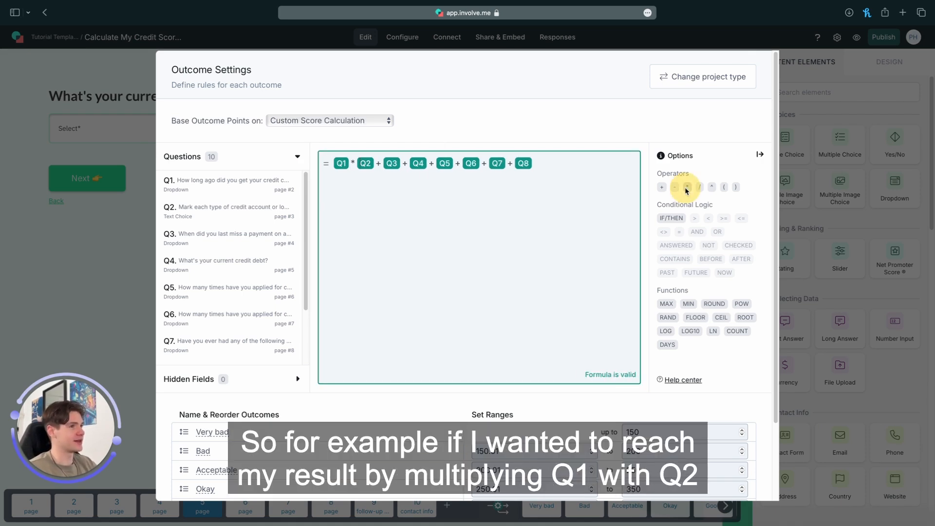
left_click(335, 165)
type("(")
left_click(383, 164)
type(")")
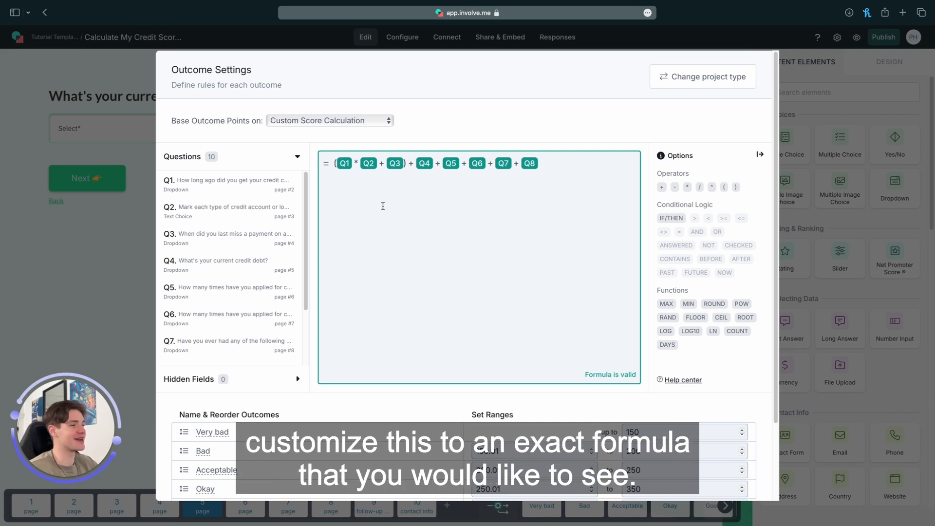
- Review the question list and outcome ranges around the custom score formula, and open the Very bad outcome's name for editing
scroll(438, 292, "down", 2)
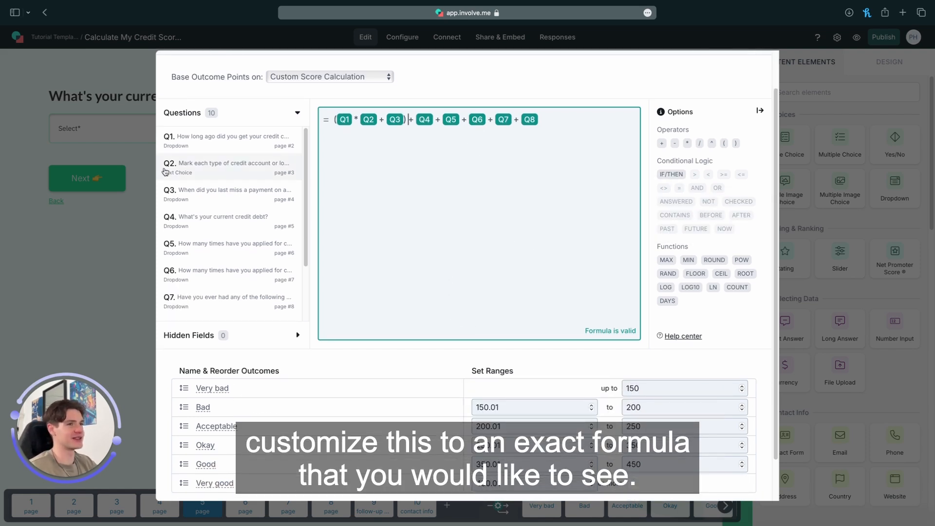
mouse_move(306, 145)
left_mouse_down()
mouse_move(305, 161)
mouse_move(312, 149)
left_mouse_up()
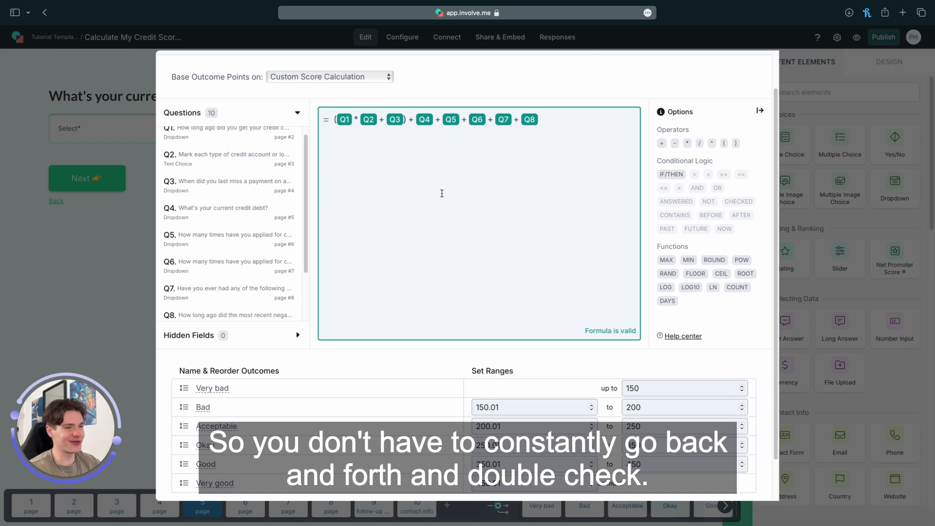
scroll(482, 323, "up", 2)
scroll(485, 322, "down", 3)
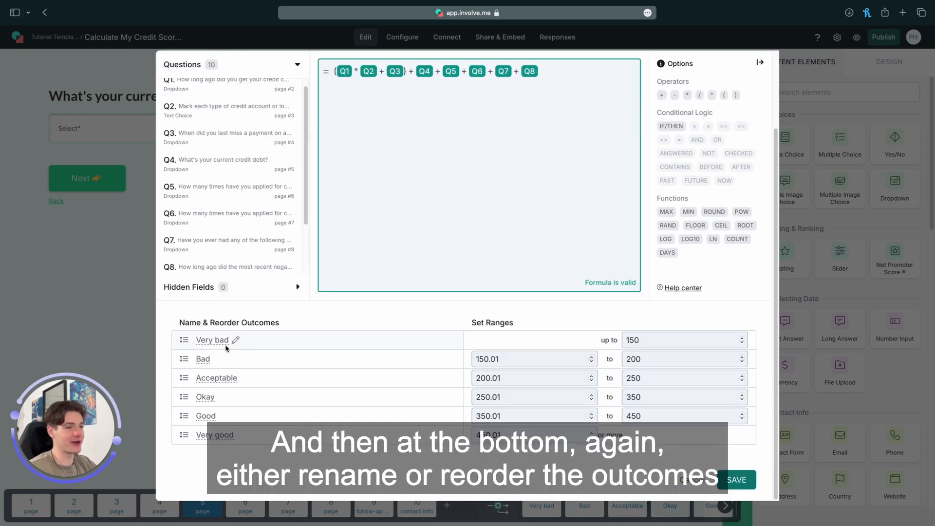
left_click(236, 341)
left_click(278, 322)
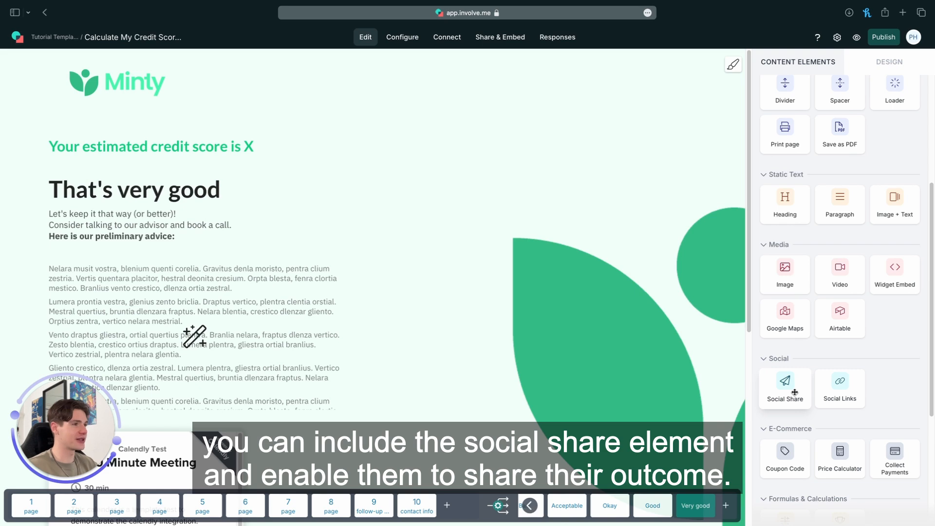
- Add a Social Share element to the Very good outcome page near the "That's very good" heading
left_click_drag(795, 392, 190, 190)
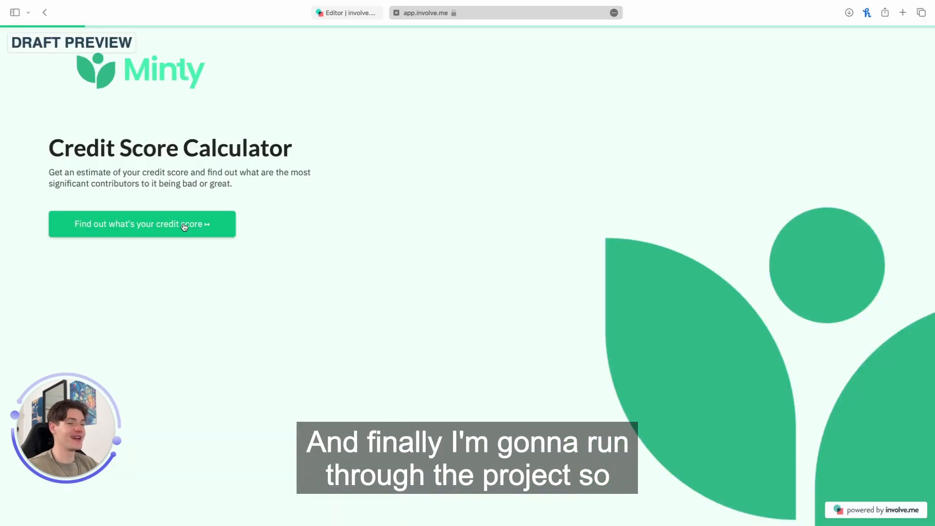
- Run through the draft preview of the credit score calculator, choosing Mortgage as a loan type, and submit the contact details form
left_click(184, 225)
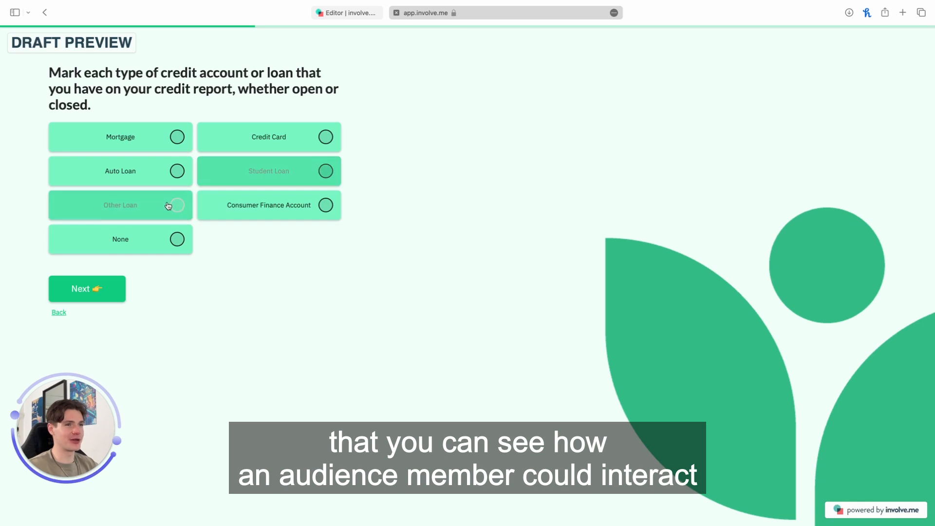
left_click(155, 143)
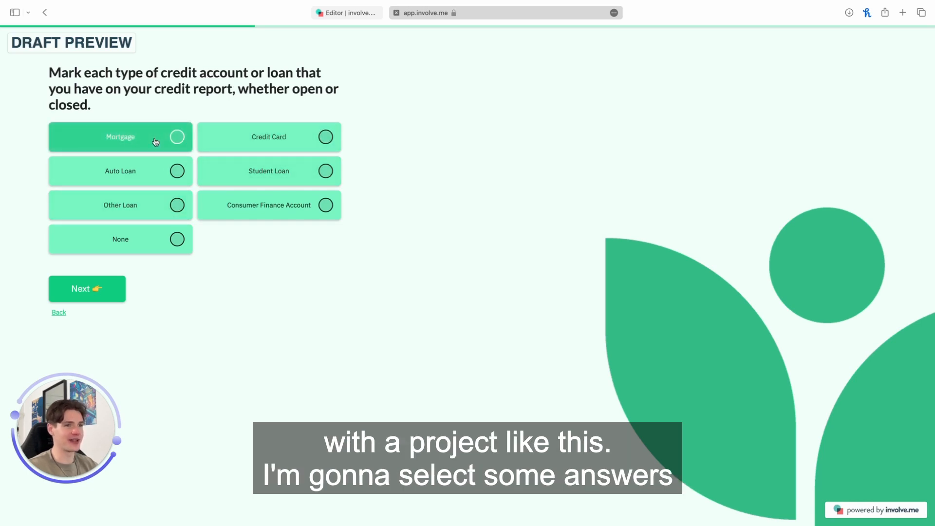
left_click(152, 130)
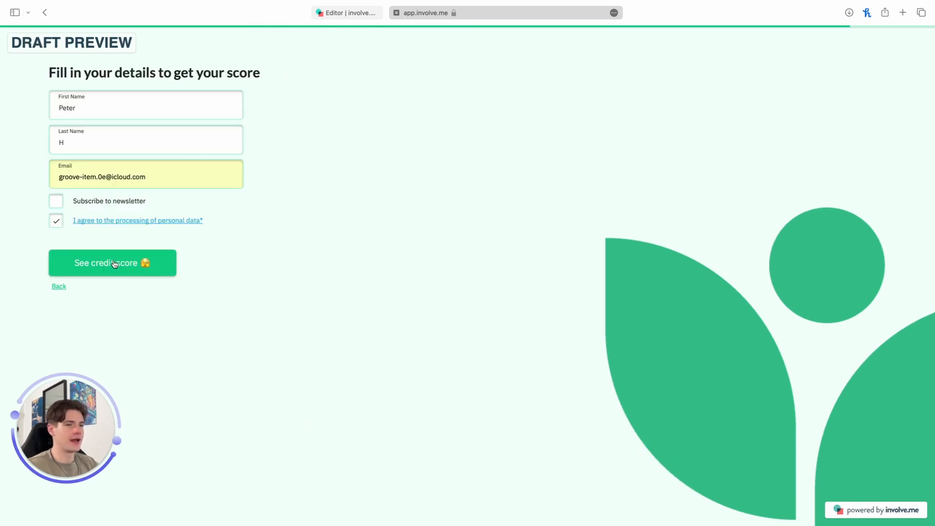
left_click(139, 263)
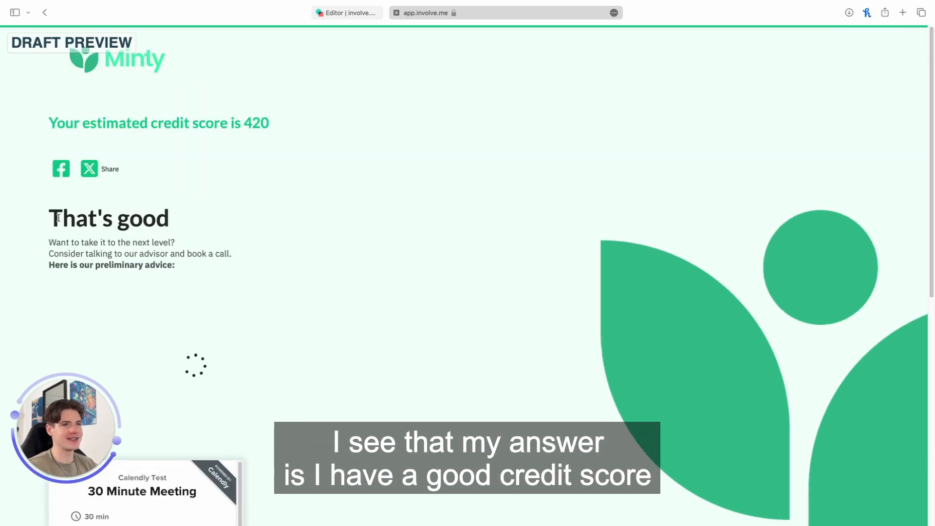
- Examine the result heading, the personalised advice and the social share buttons on the preview's outcome page
left_click_drag(63, 218, 167, 216)
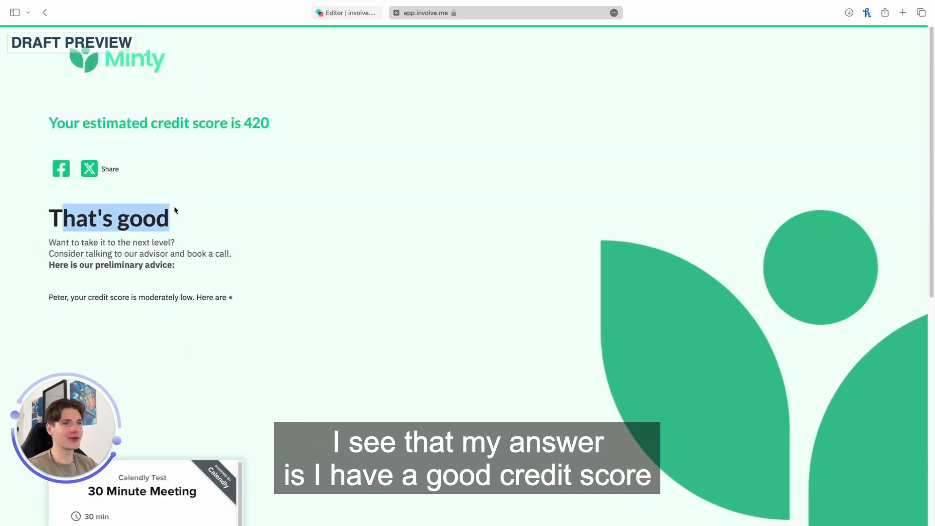
scroll(186, 271, "down", 3)
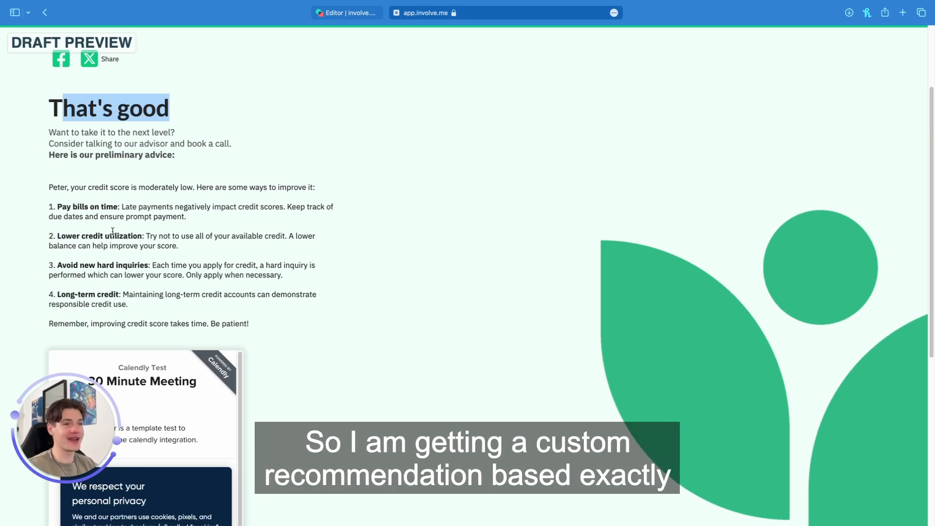
scroll(144, 201, "up", 1)
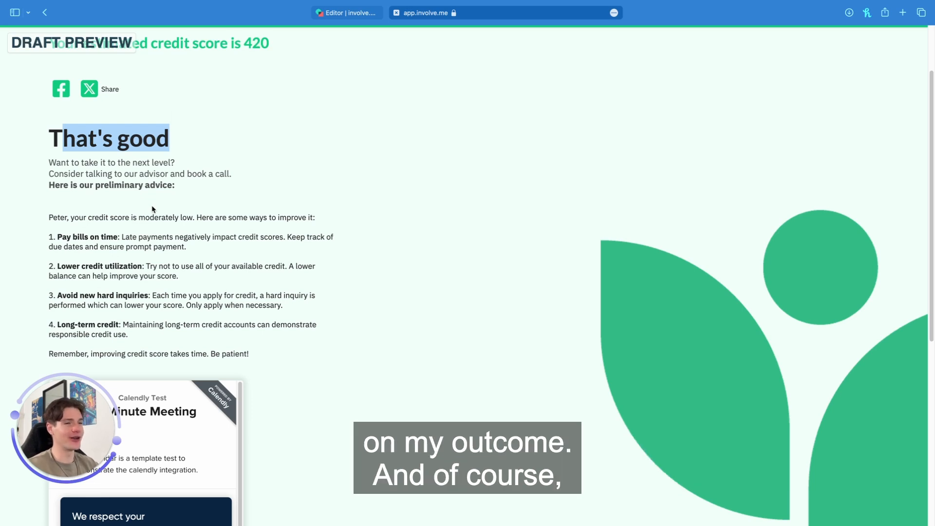
scroll(153, 209, "up", 2)
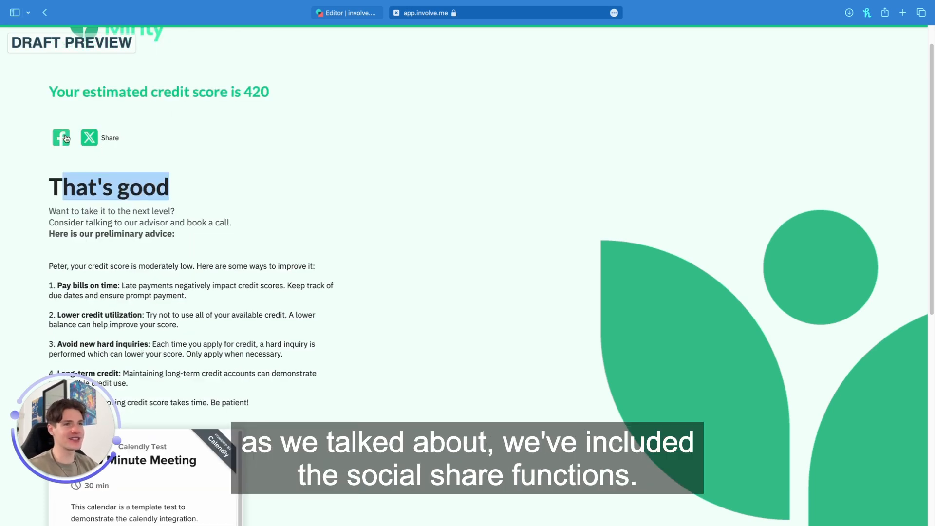